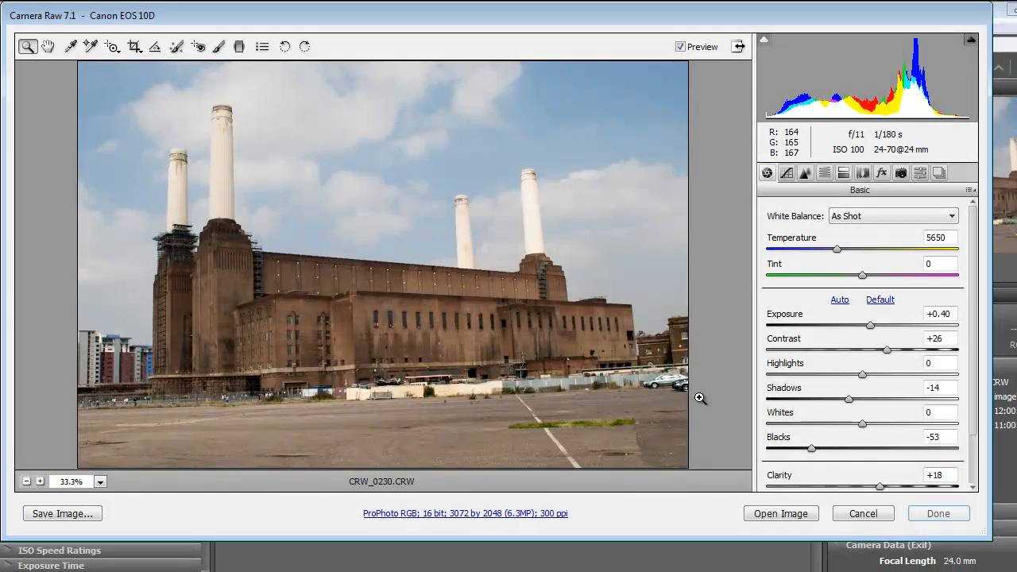
- Enlarge the Camera Raw window and fit the whole power station photo in the preview
click(703, 389)
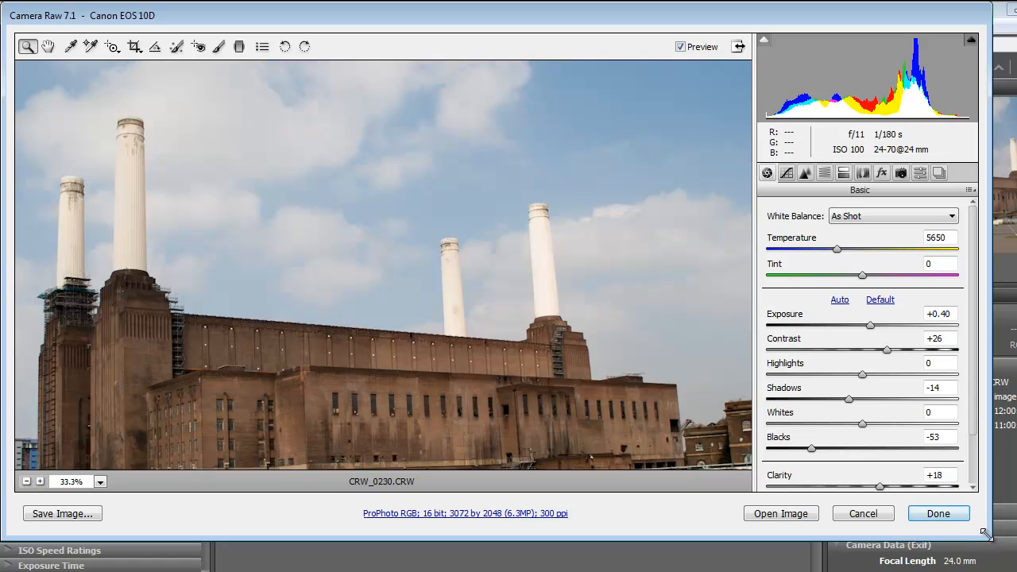
drag(985, 533, 1016, 571)
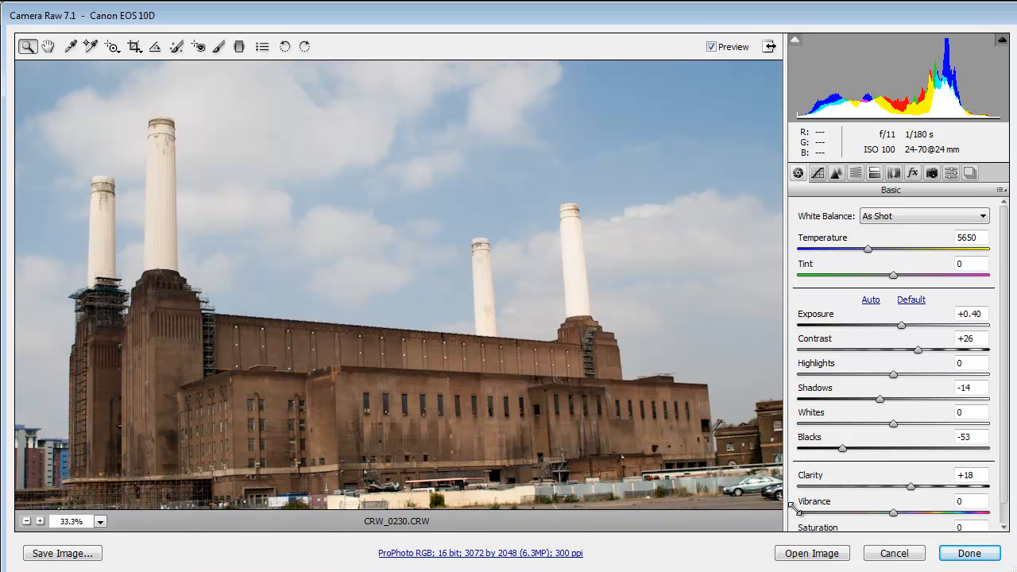
click(100, 520)
click(135, 506)
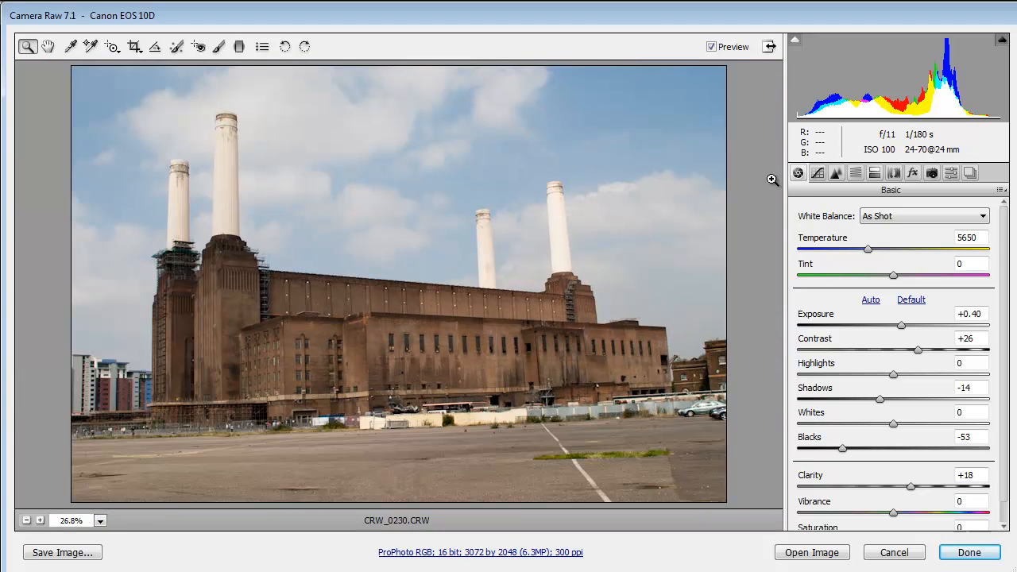
- Convert the photo to grayscale and set the grayscale mix to Blues -100, Yellows -17 and Oranges -68
click(855, 174)
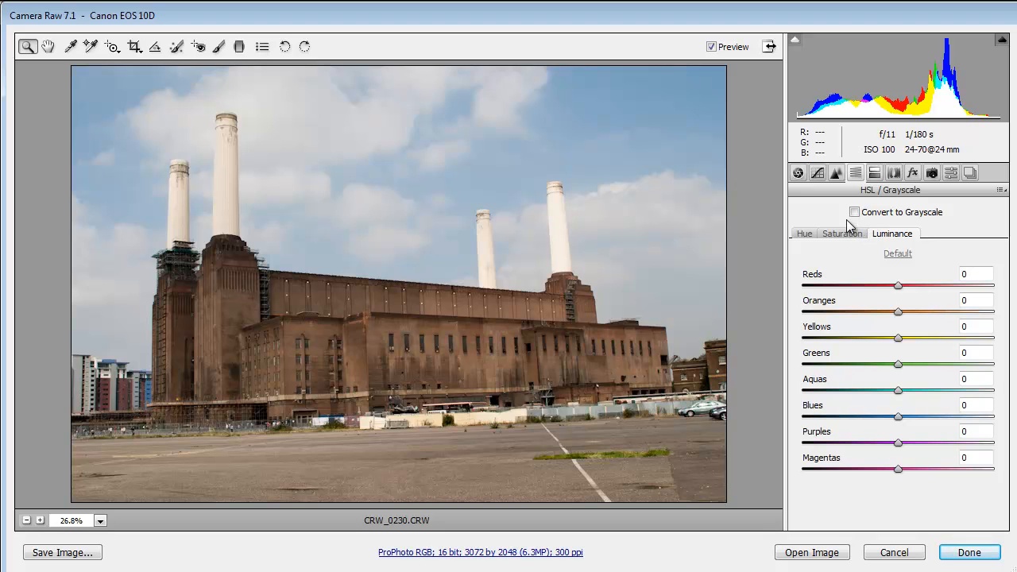
click(895, 215)
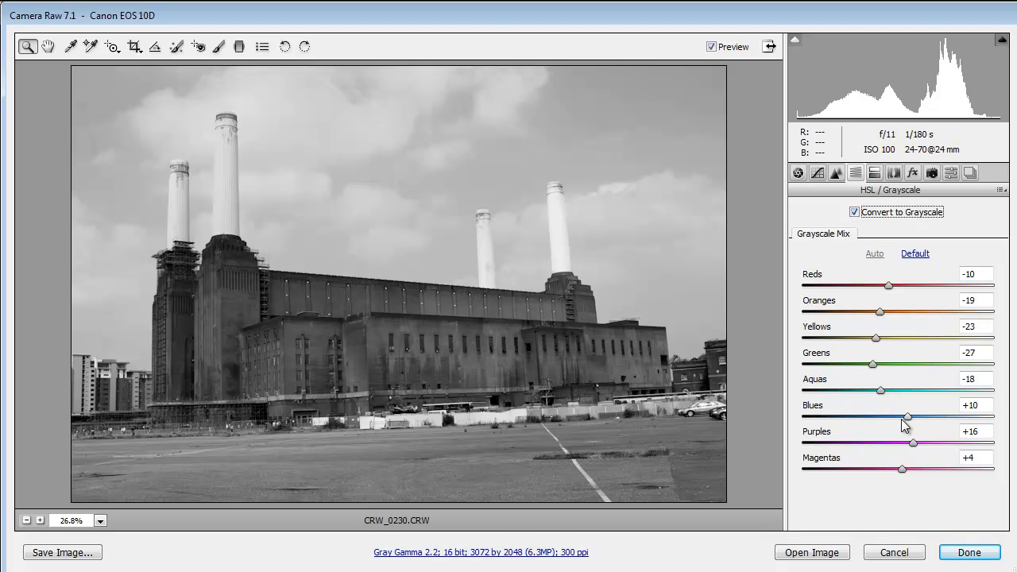
drag(907, 415, 800, 421)
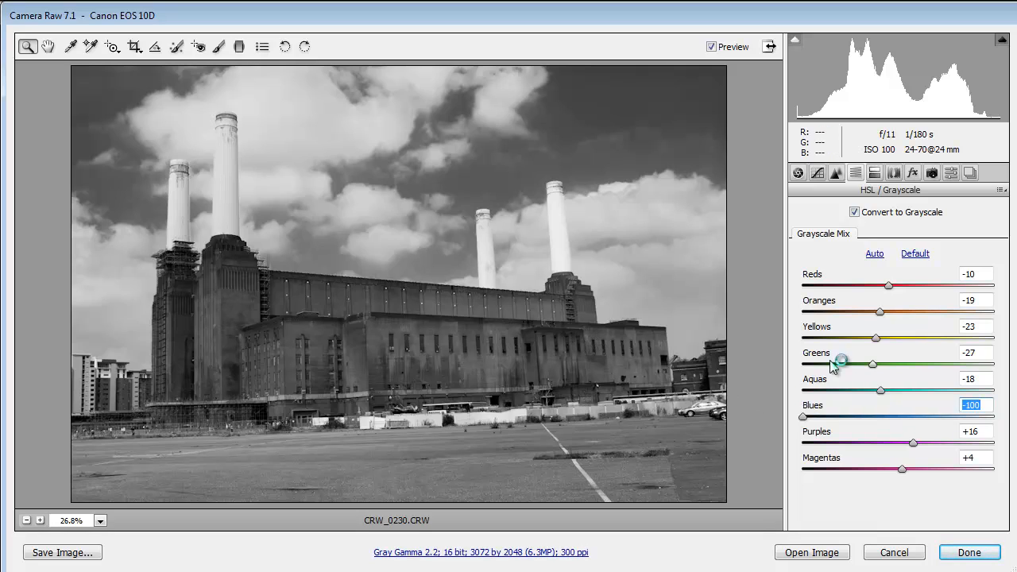
drag(876, 343, 807, 318)
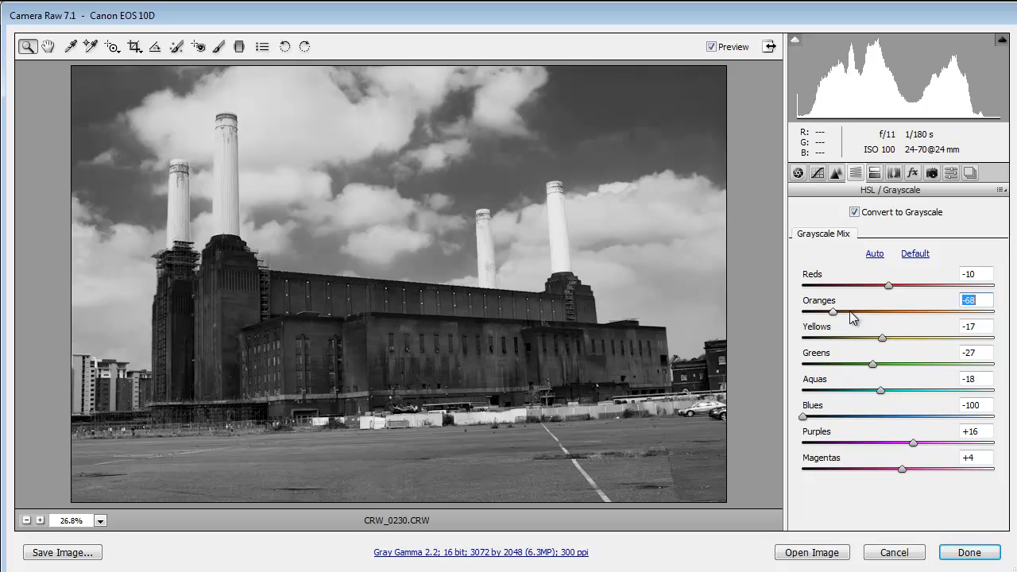
- Reset Oranges, Yellows, Greens and Blues to 0 in the grayscale mix and turn off the grayscale conversion
double_click(832, 311)
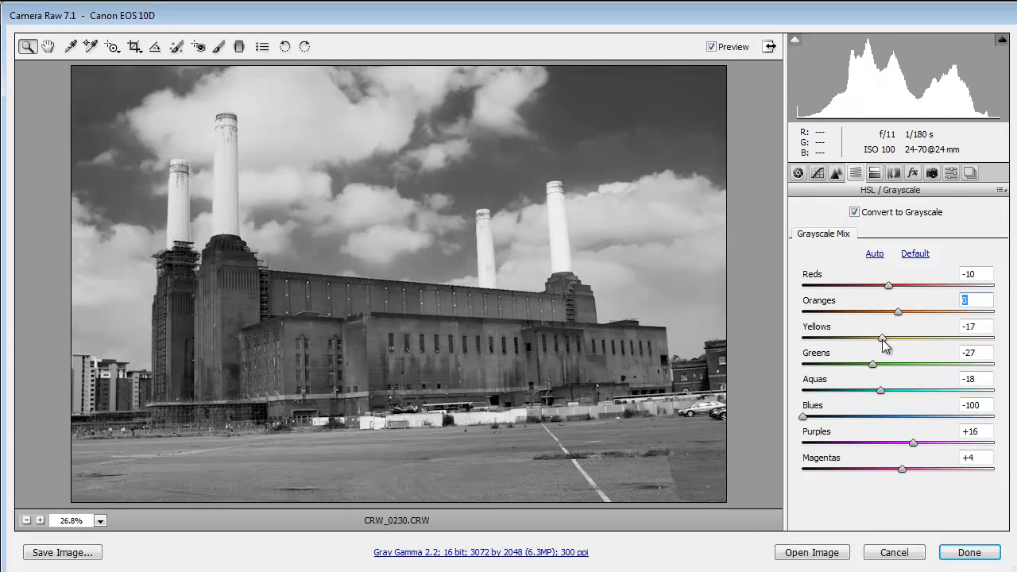
double_click(881, 338)
double_click(872, 364)
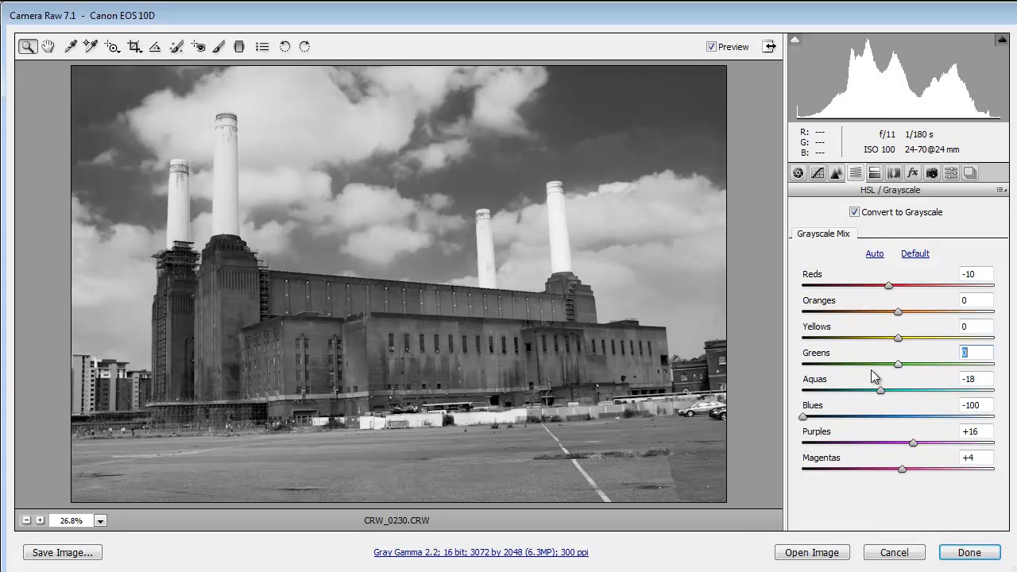
double_click(803, 416)
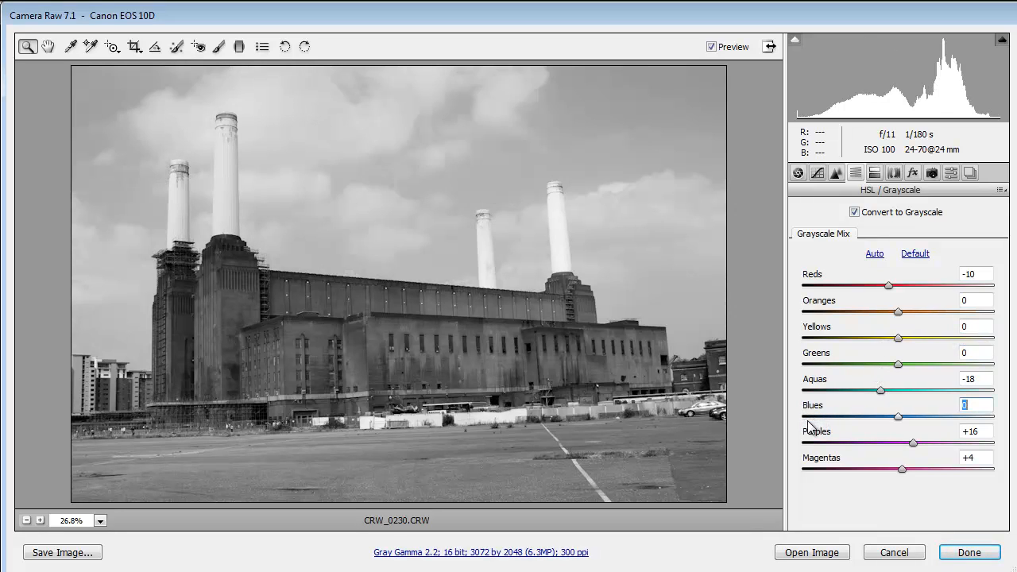
click(854, 212)
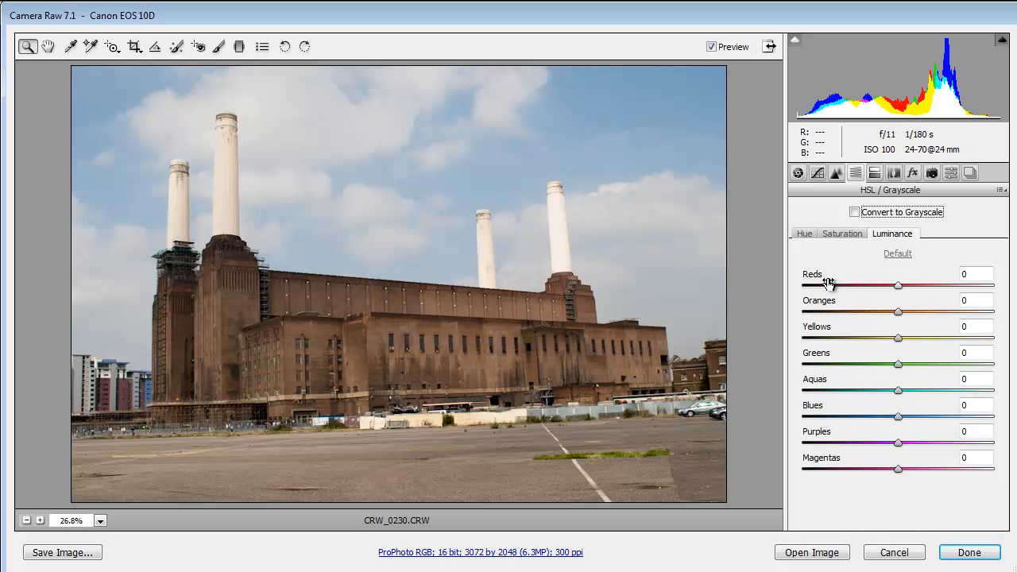
- Set the saturation of Blues, Aquas, Purples, Magentas and Greens to -100
click(840, 234)
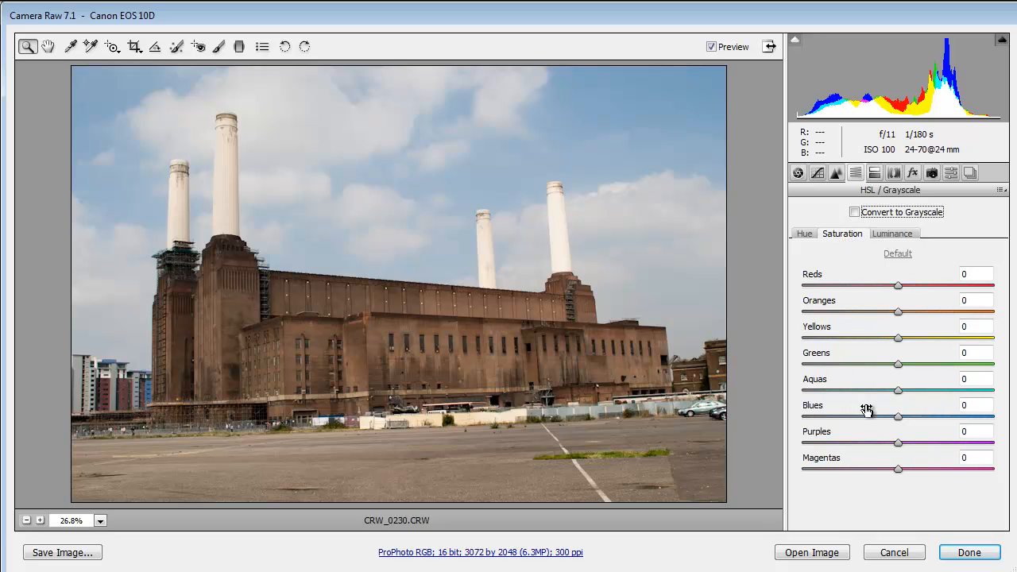
drag(897, 418, 792, 429)
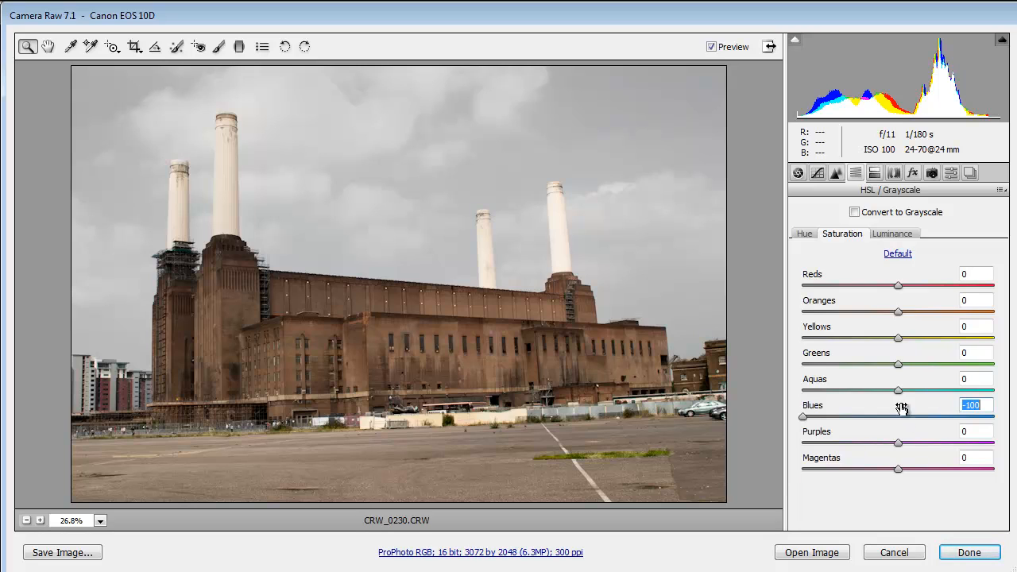
drag(897, 390, 798, 415)
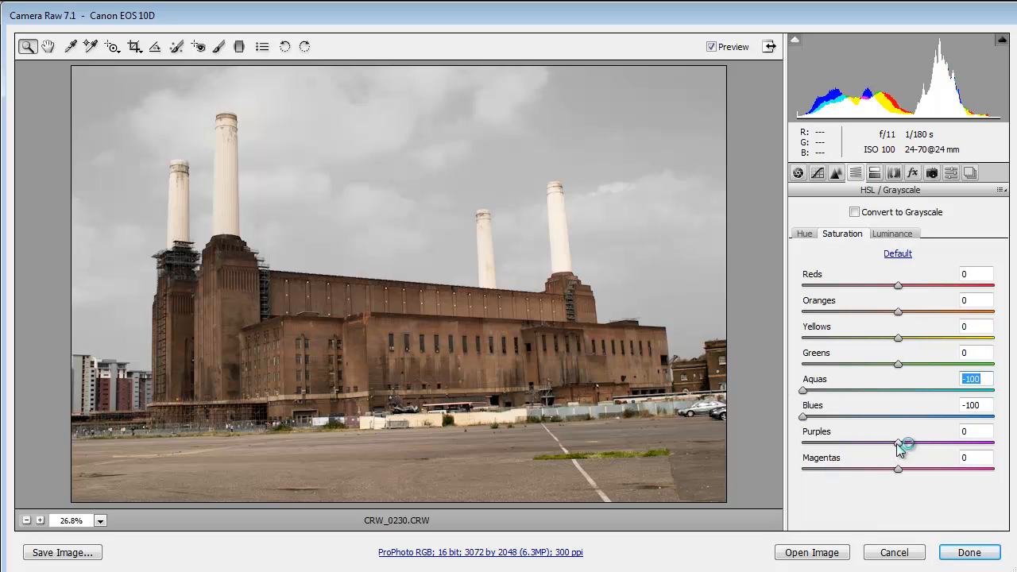
drag(898, 444, 780, 454)
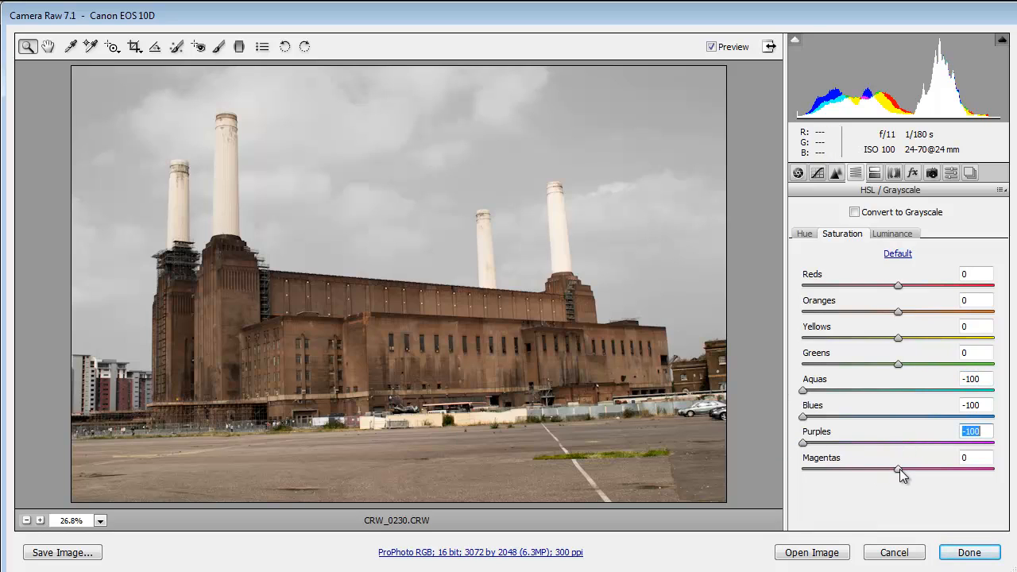
drag(898, 469, 824, 474)
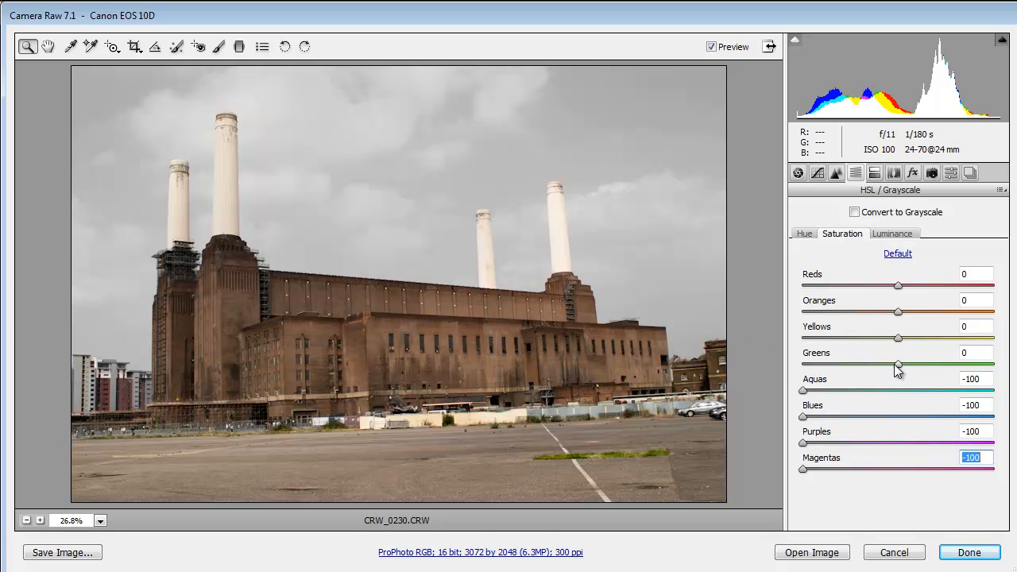
drag(897, 364, 795, 373)
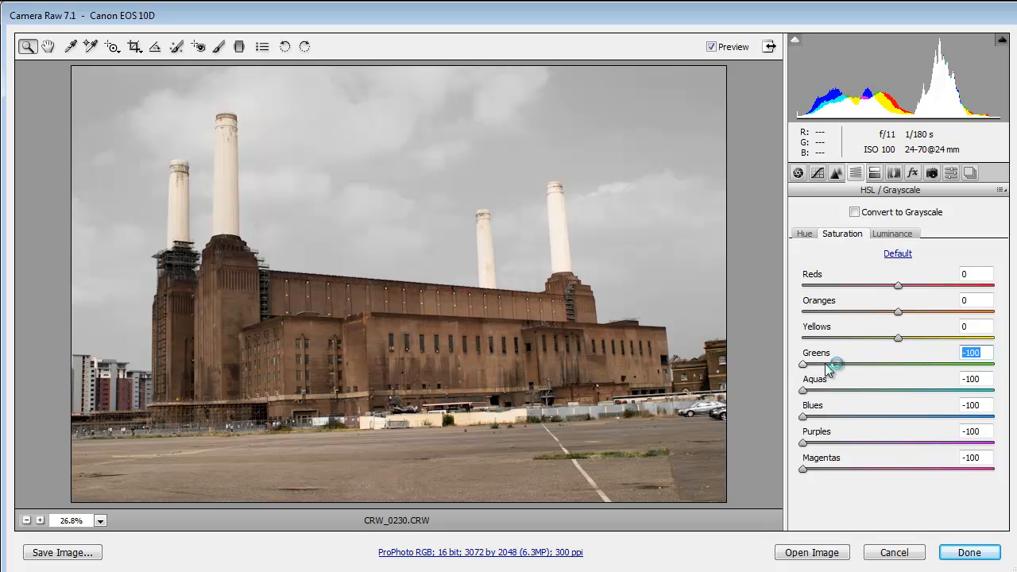
- Reset the saturation of Greens, Aquas, Blues, Purples and Magentas to 0
click(804, 364)
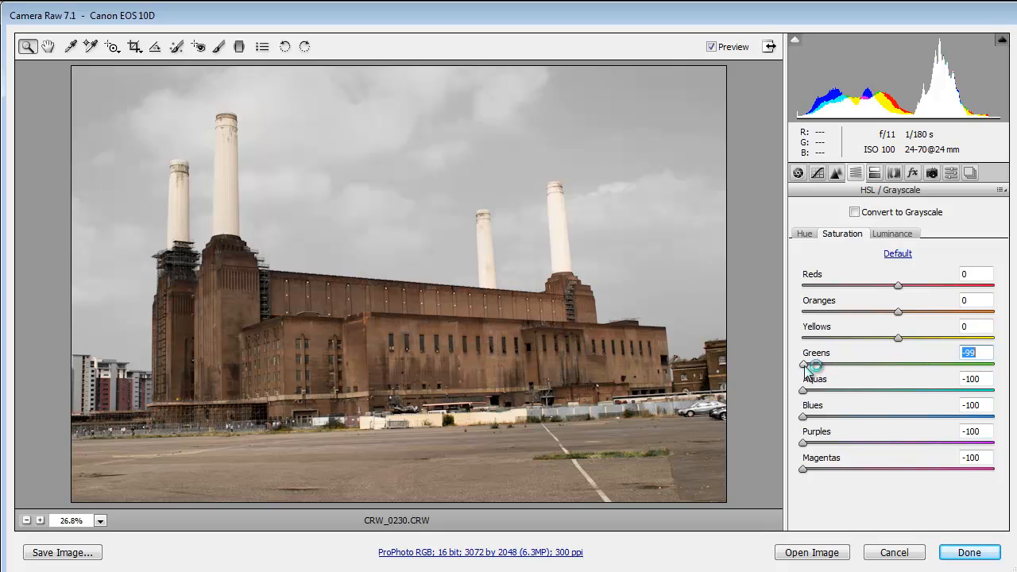
double_click(804, 365)
click(804, 390)
double_click(804, 390)
click(804, 416)
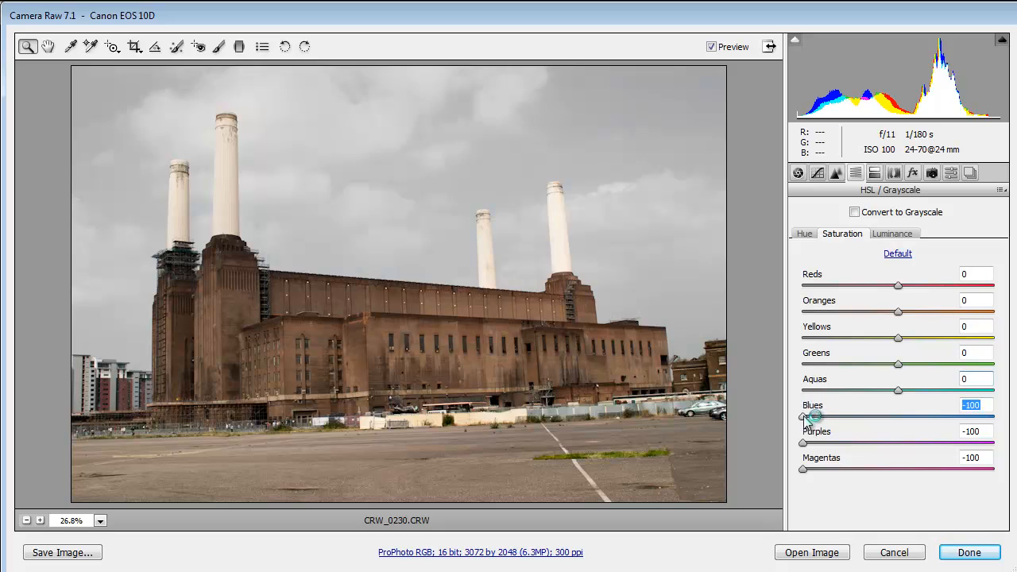
double_click(803, 416)
double_click(804, 442)
click(804, 469)
double_click(804, 468)
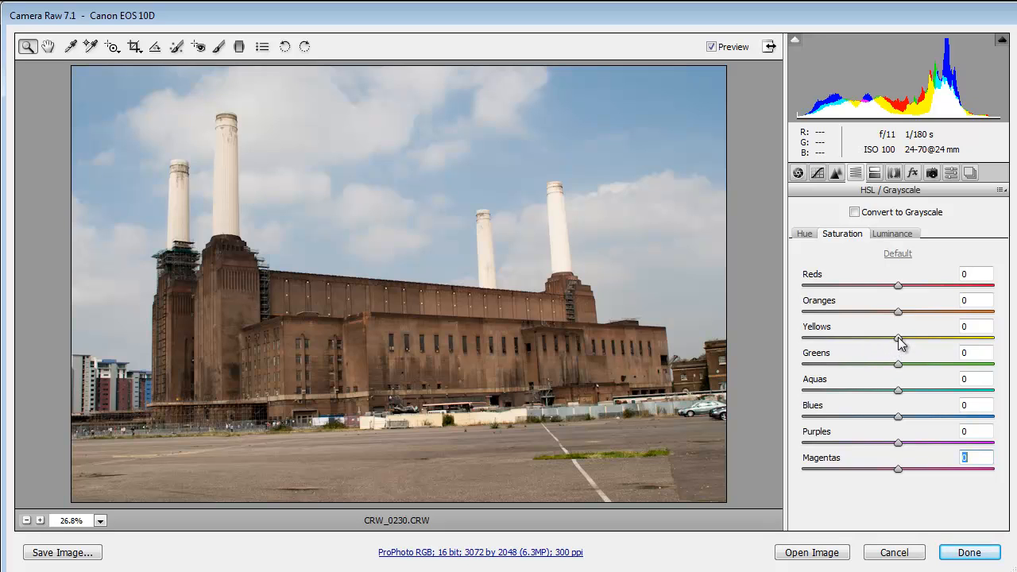
- Set the saturation of Yellows, Oranges and Greens to -100 to remove the colour from the building and ground
drag(899, 340, 801, 353)
drag(896, 312, 792, 325)
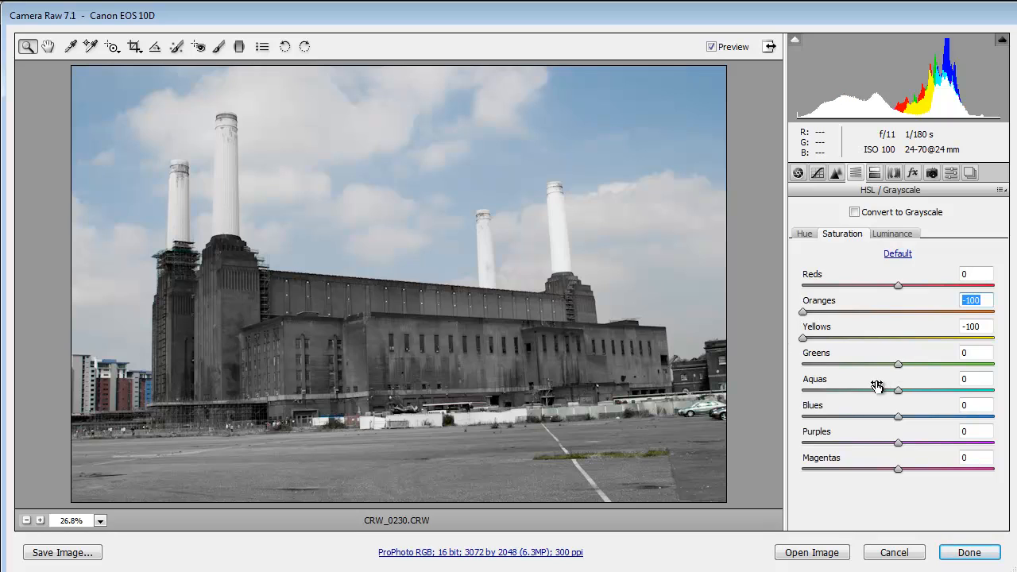
click(897, 364)
drag(898, 364, 801, 365)
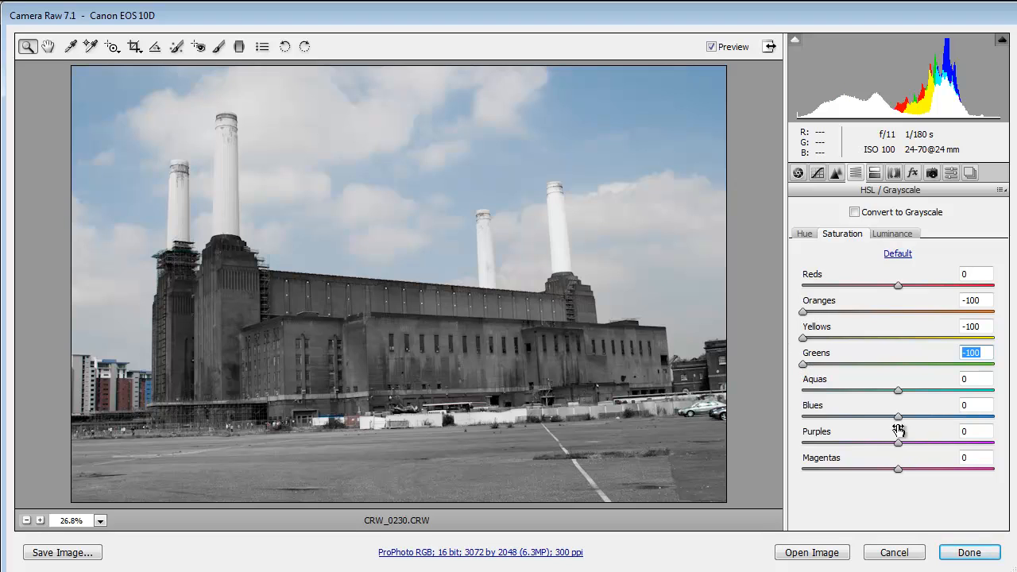
- Set the saturation of Blues to +100 and of Purples, Magentas and Reds to -100, and save the raw edits without opening the image
drag(898, 416, 956, 427)
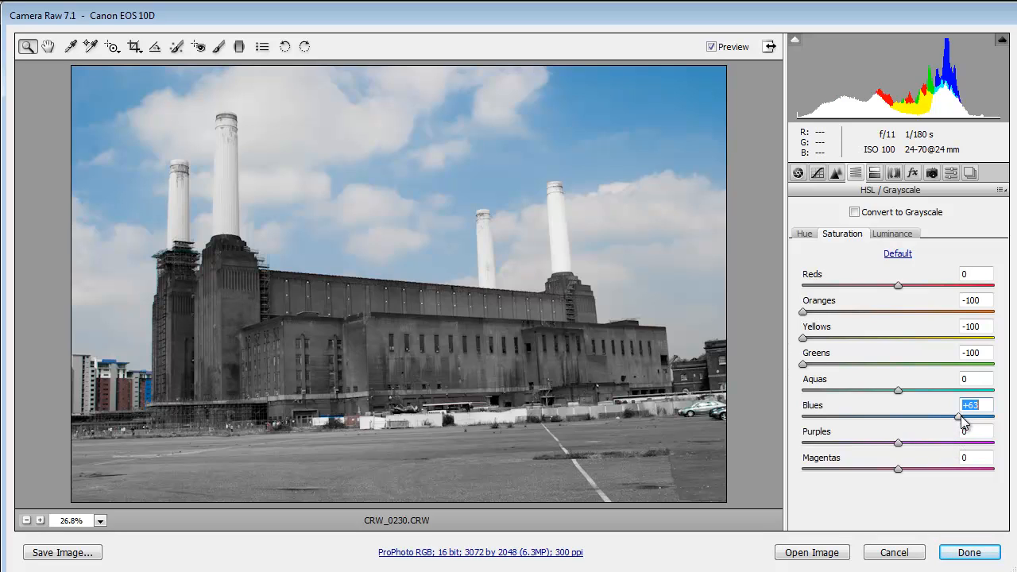
drag(962, 417, 1012, 419)
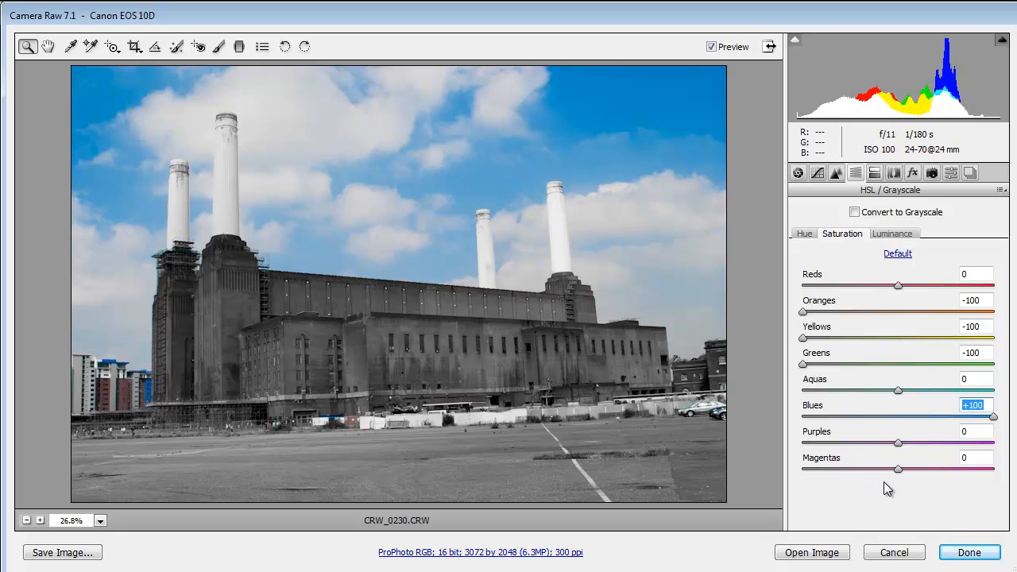
drag(897, 444, 812, 453)
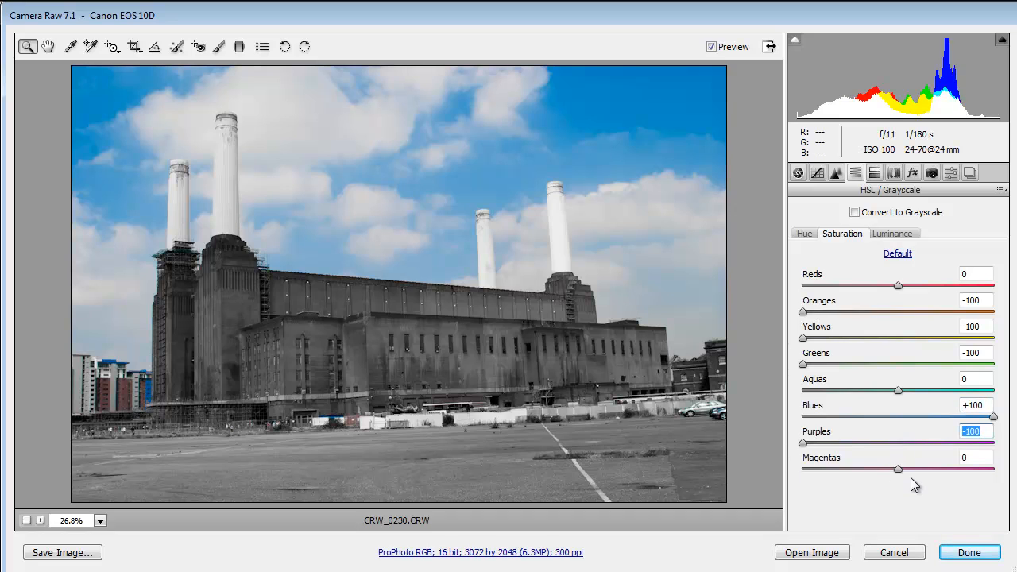
drag(898, 468, 796, 481)
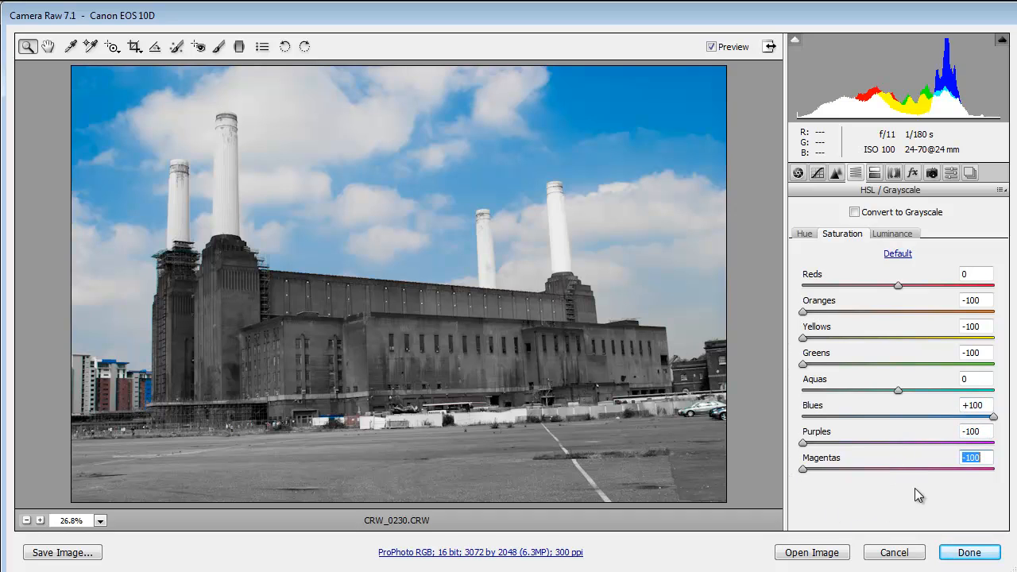
drag(897, 286, 794, 291)
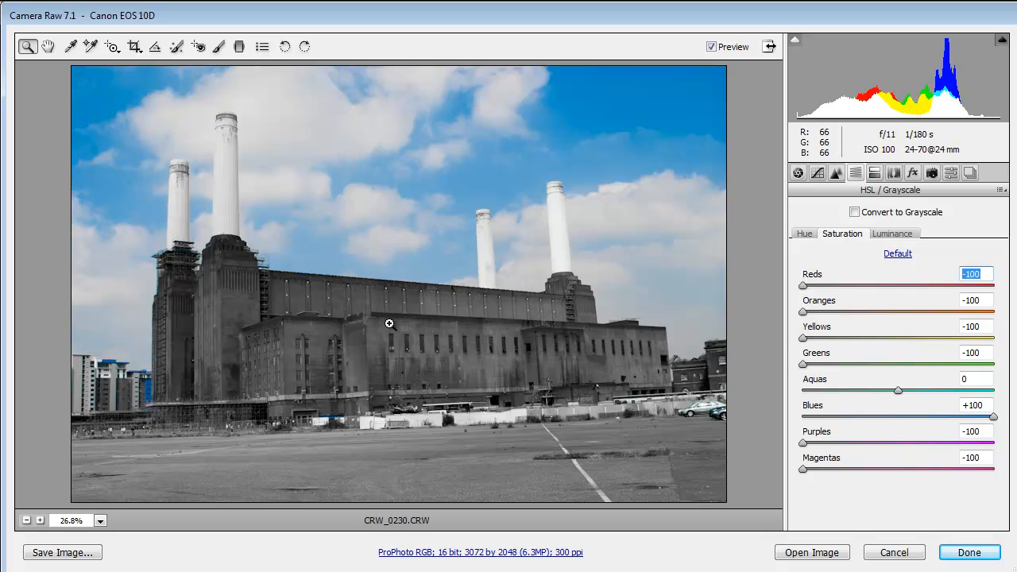
click(967, 557)
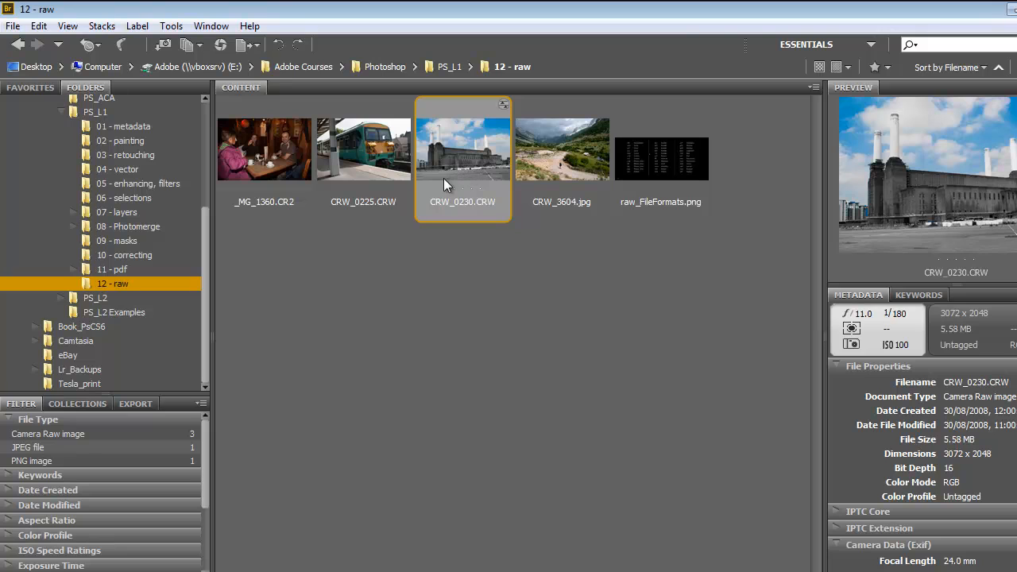
- Clear the develop settings applied to CRW_0230.CRW in Bridge
right_click(455, 145)
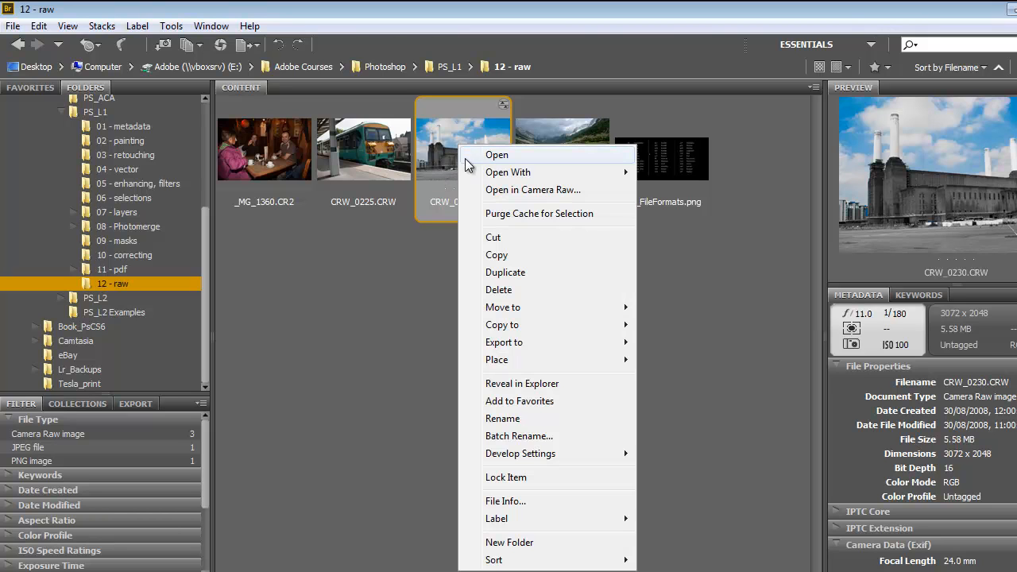
mouse_move(592, 455)
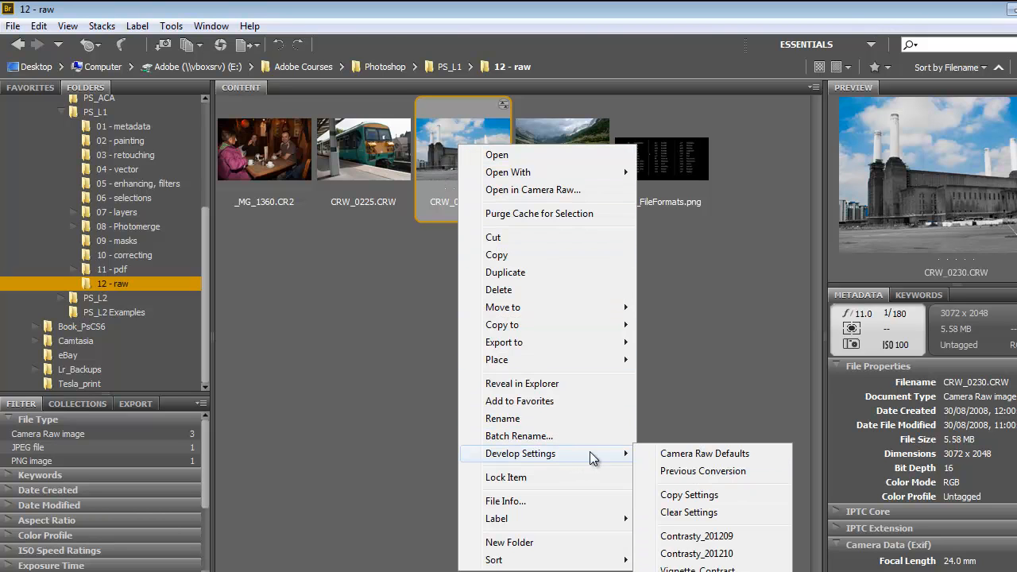
click(717, 514)
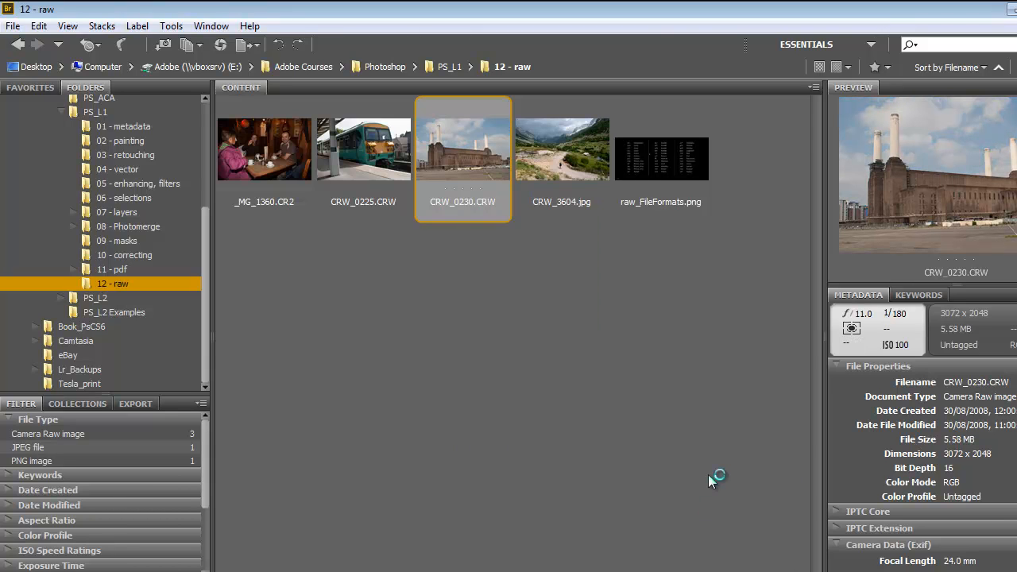